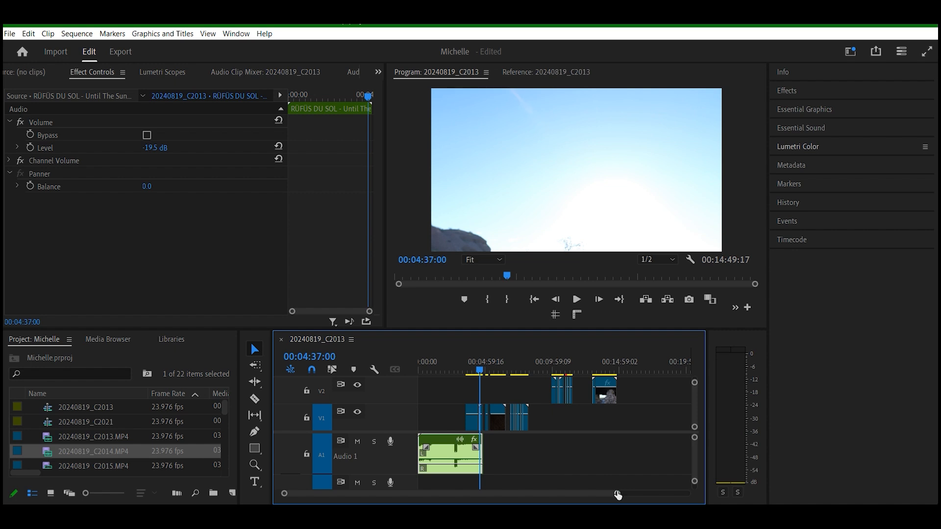
Step: Preview the footage from 00:04:37:00, then trim 9:23 off the start of the C2030 desert-branches clip on V1, leaving 7:16
{"action": "left_click_drag", "start_coordinate": [618, 495], "coordinate": [572, 490]}
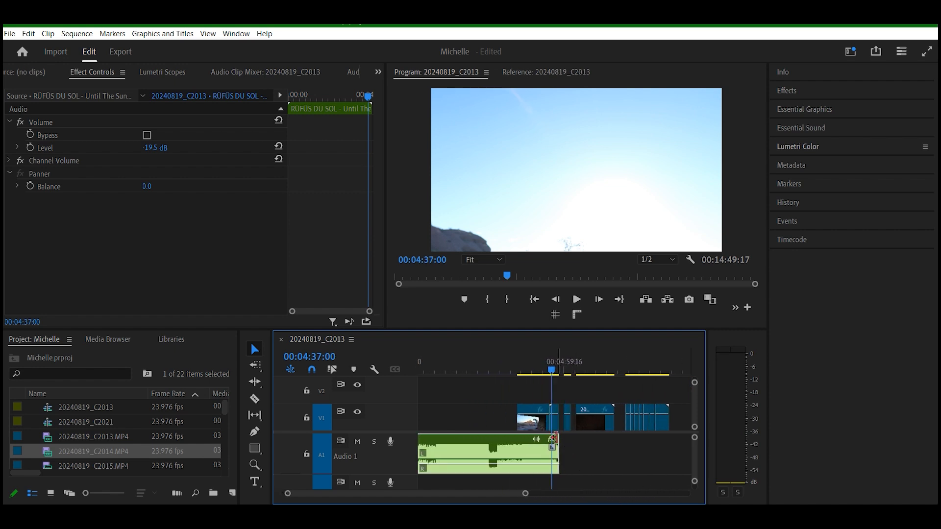
{"action": "key", "text": "space"}
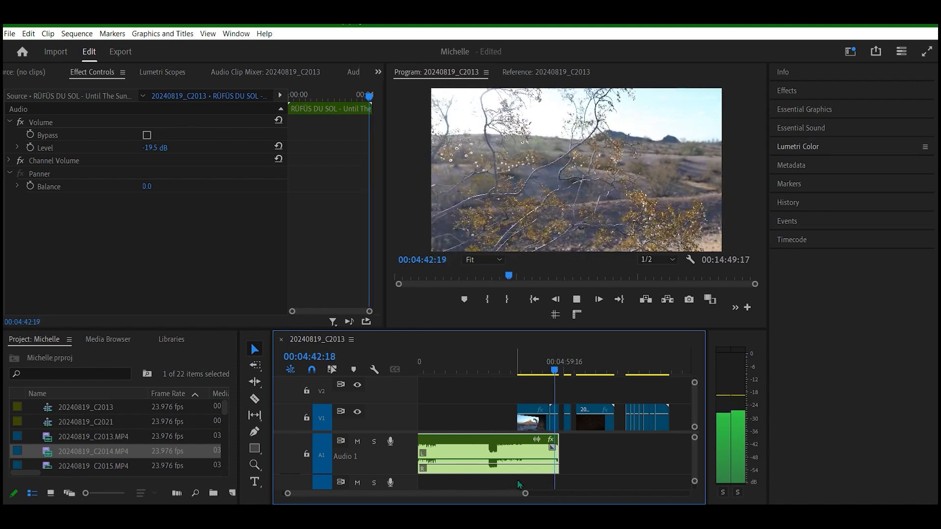
{"action": "key", "text": "space"}
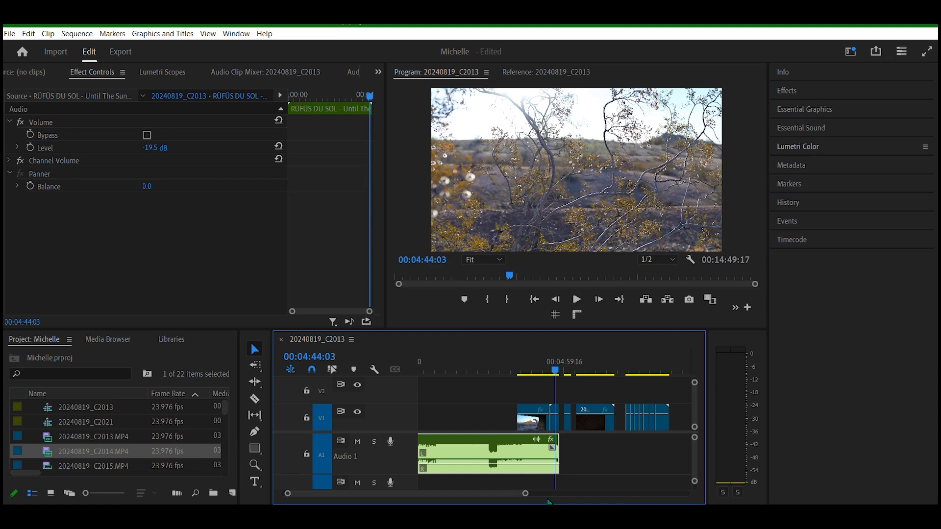
{"action": "left_click_drag", "start_coordinate": [525, 494], "coordinate": [468, 489]}
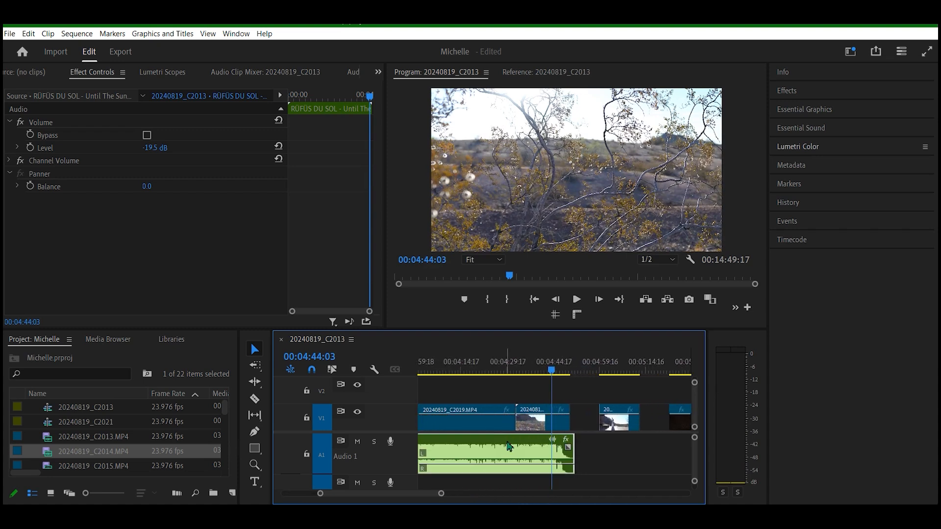
{"action": "left_click_drag", "start_coordinate": [520, 421], "coordinate": [544, 425]}
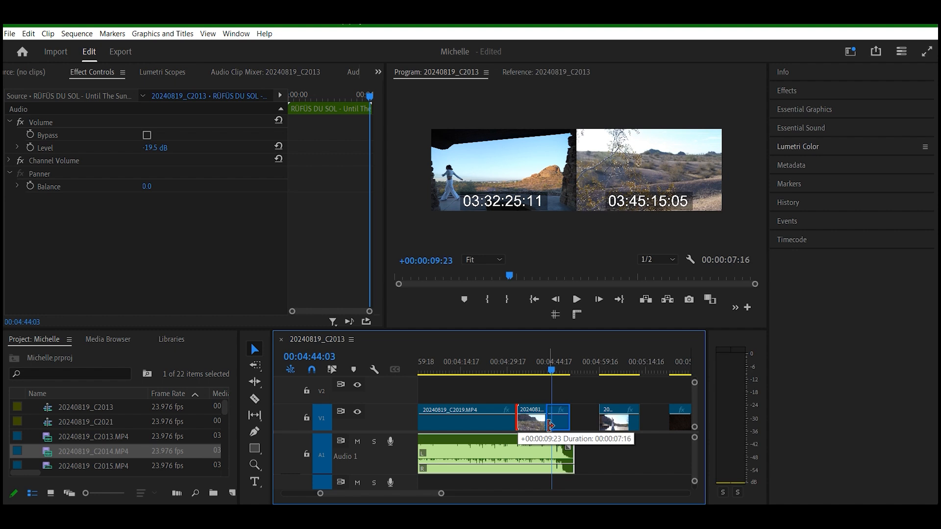
{"action": "left_click_drag", "start_coordinate": [549, 424], "coordinate": [550, 424]}
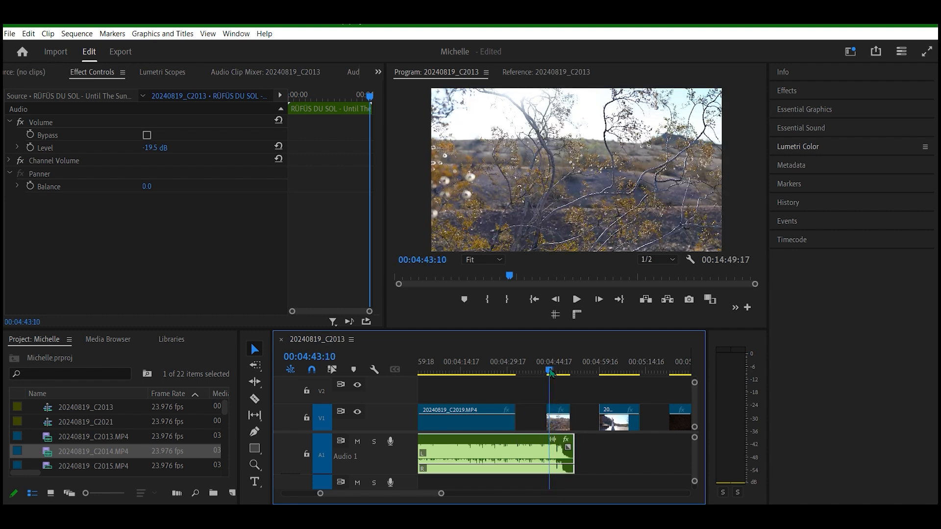
Step: Play the C2030 clip from its start, trim its end at about 00:04:48:09, and move it about 5 seconds earlier on V1
{"action": "key", "text": "Left"}
{"action": "key", "text": "Left"}
{"action": "key", "text": "Left"}
{"action": "key", "text": "Left"}
{"action": "key", "text": "Left"}
{"action": "left_click_drag", "start_coordinate": [548, 371], "coordinate": [547, 370]}
{"action": "key", "text": "space"}
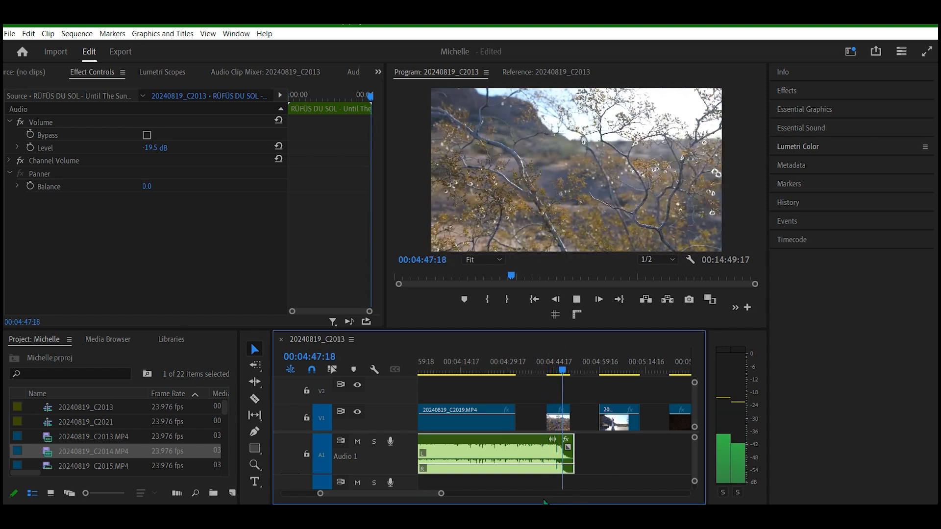
{"action": "key", "text": "space"}
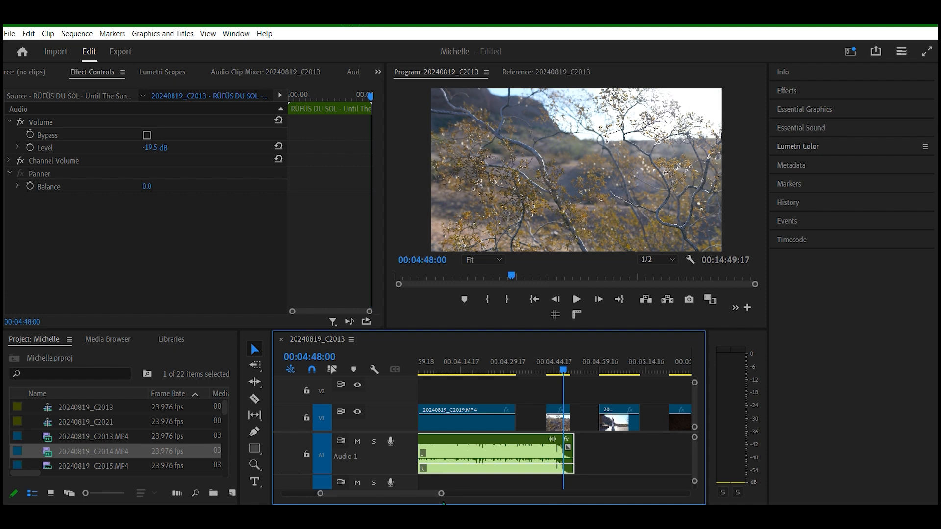
{"action": "left_click_drag", "start_coordinate": [442, 497], "coordinate": [409, 495]}
{"action": "key", "text": "space"}
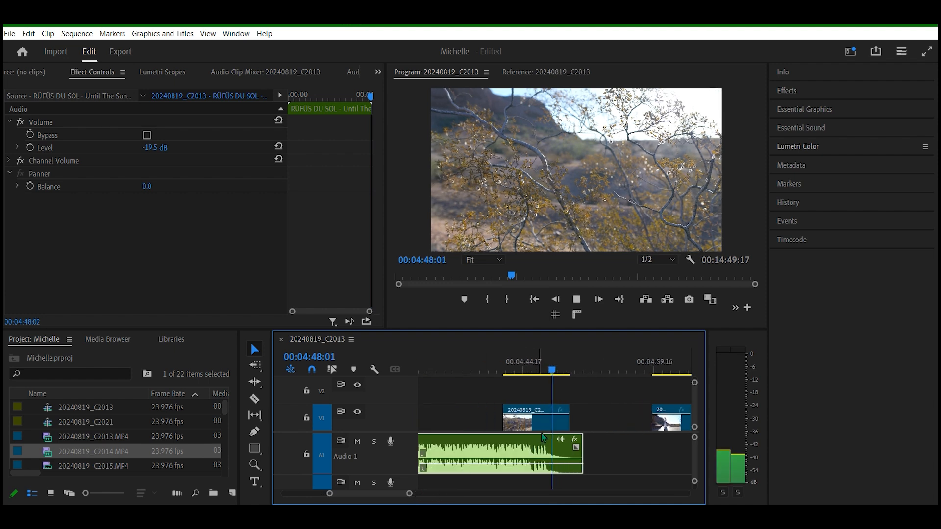
{"action": "left_click_drag", "start_coordinate": [572, 419], "coordinate": [490, 424]}
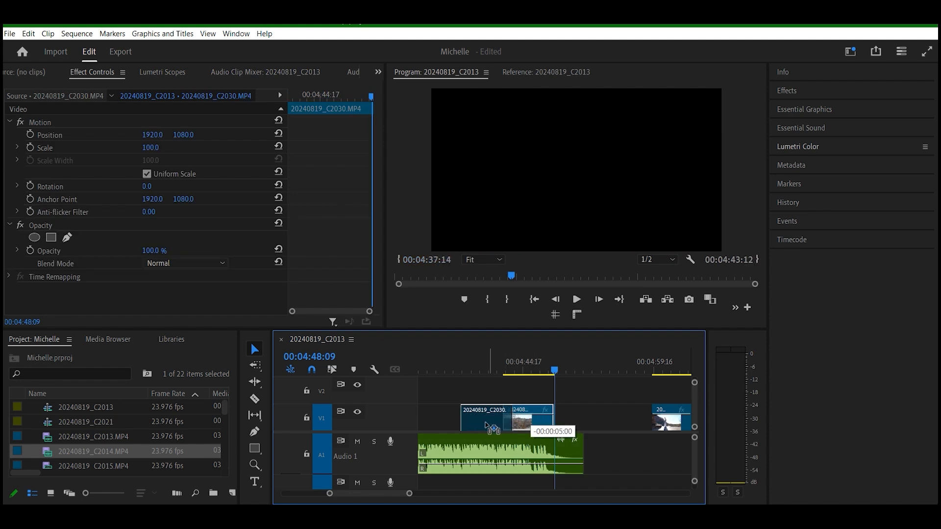
Step: Play the opening of the C2029 dancer clip from 00:04:59:15
{"action": "left_click_drag", "start_coordinate": [557, 371], "coordinate": [649, 367]}
{"action": "key", "text": "space"}
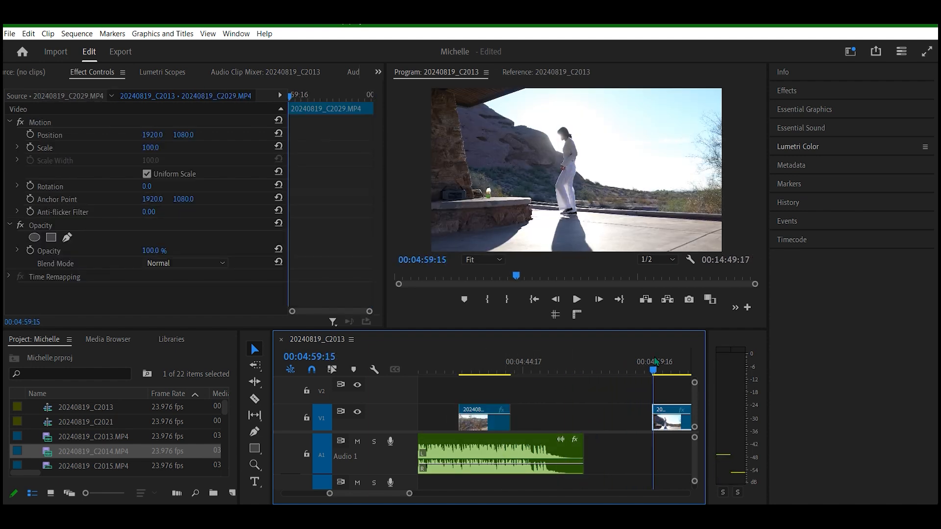
{"action": "key", "text": "space"}
{"action": "left_click_drag", "start_coordinate": [411, 494], "coordinate": [568, 493]}
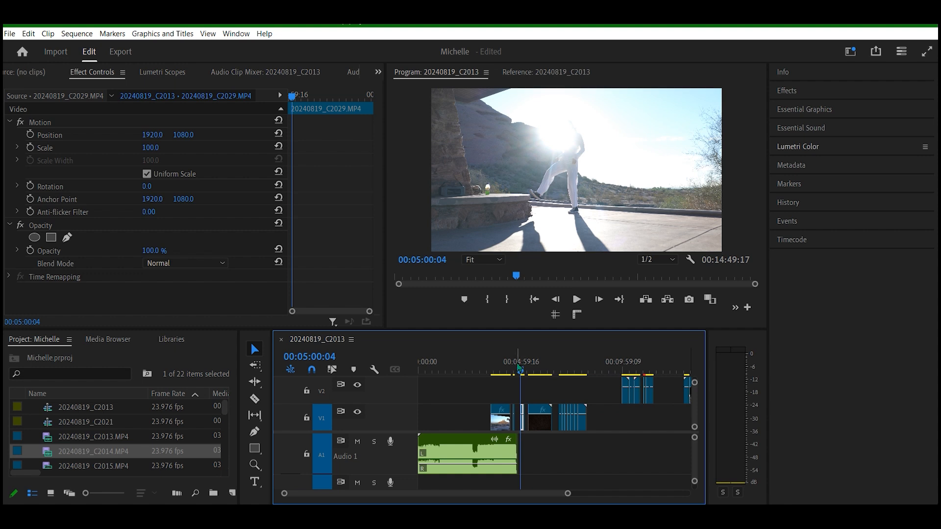
Step: Review the landscape clips on V2 between about 00:10:04 and 00:11:16, sampling each shot
{"action": "left_click_drag", "start_coordinate": [520, 371], "coordinate": [625, 336]}
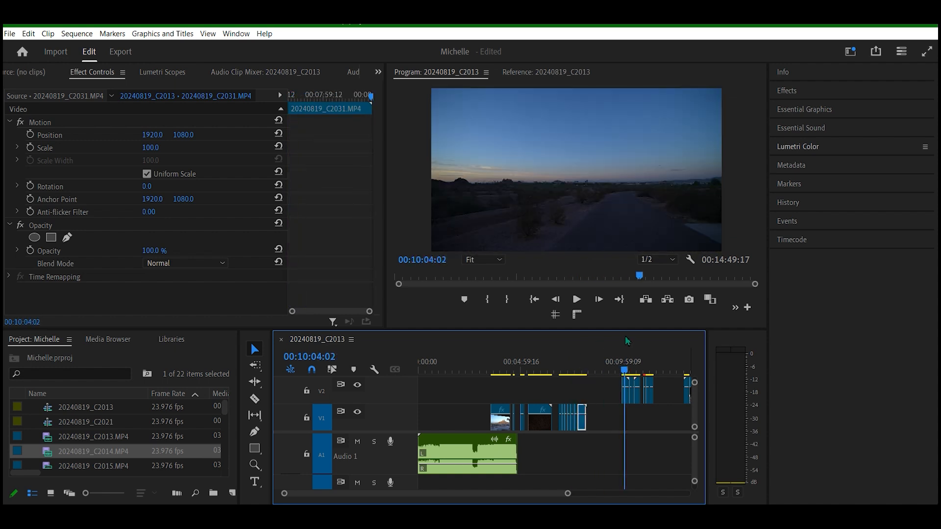
{"action": "key", "text": "space"}
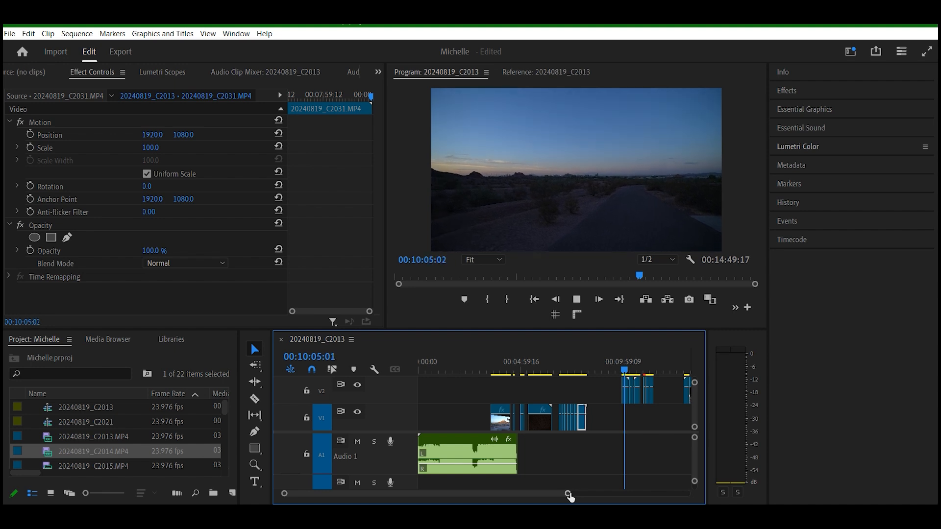
{"action": "left_click_drag", "start_coordinate": [568, 495], "coordinate": [542, 491]}
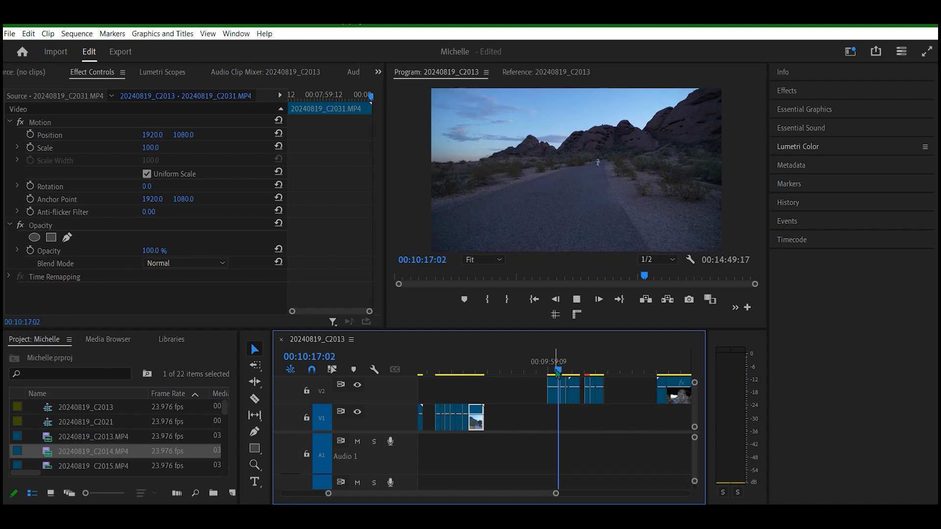
{"action": "left_click_drag", "start_coordinate": [558, 372], "coordinate": [570, 368]}
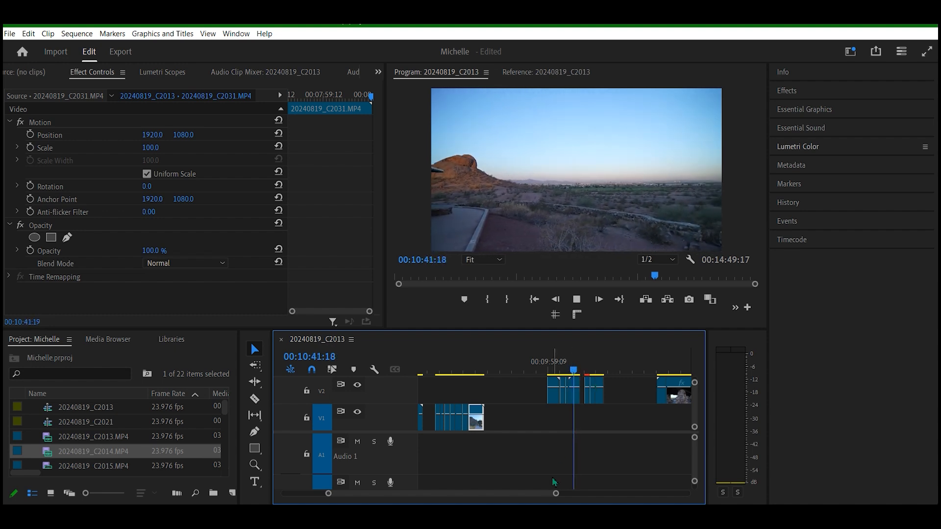
{"action": "left_click_drag", "start_coordinate": [554, 496], "coordinate": [538, 492]}
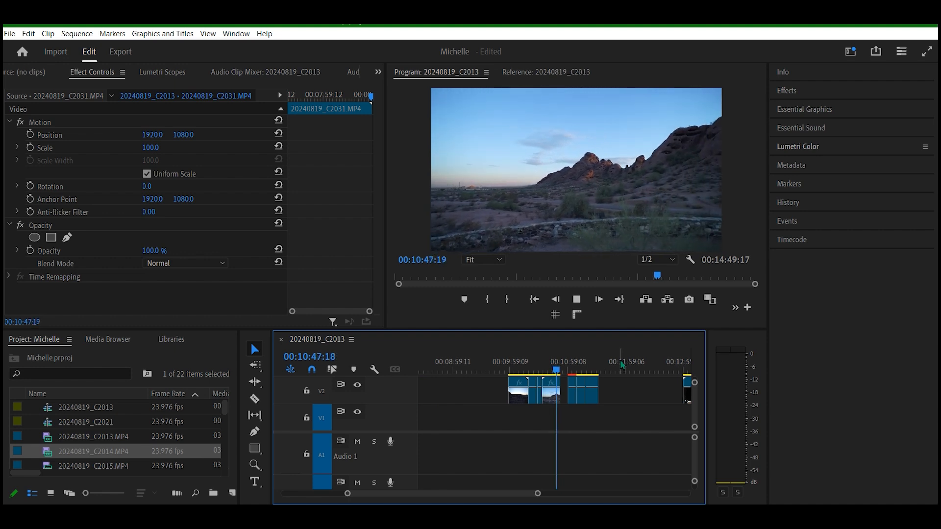
{"action": "left_click_drag", "start_coordinate": [558, 371], "coordinate": [571, 372]}
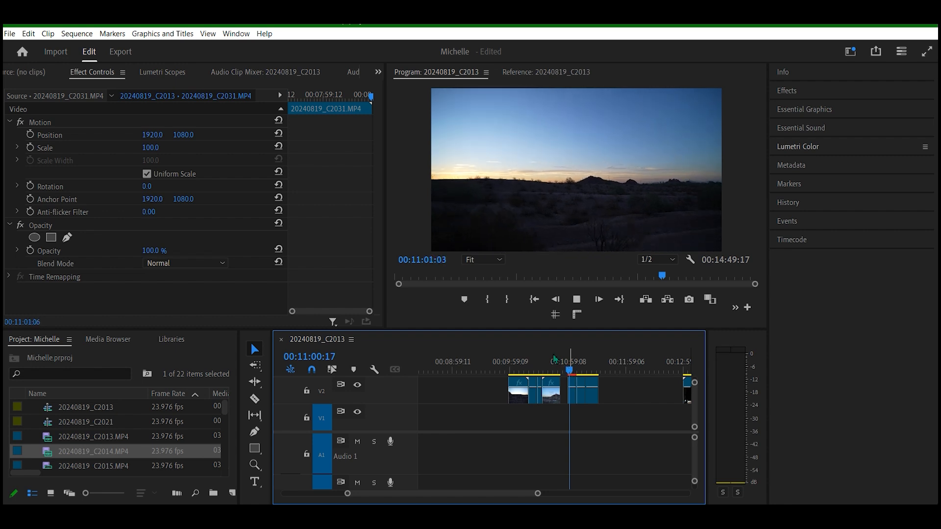
{"action": "left_click_drag", "start_coordinate": [571, 373], "coordinate": [577, 374]}
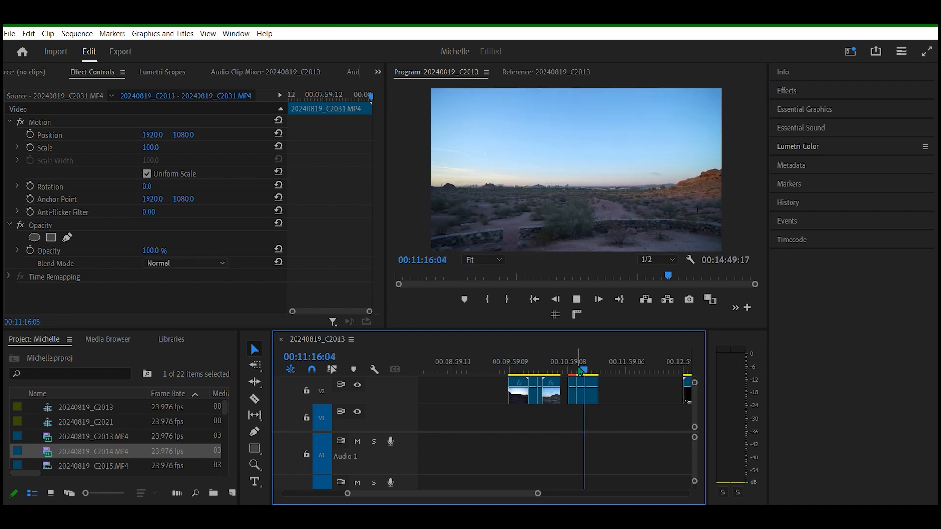
{"action": "left_click_drag", "start_coordinate": [579, 373], "coordinate": [597, 372]}
Step: Scrub the last clip on V2 from about 00:14:09 to 00:14:20 to examine the dancer footage
{"action": "left_click_drag", "start_coordinate": [539, 494], "coordinate": [571, 494]}
{"action": "left_click", "coordinate": [566, 370]}
{"action": "left_click_drag", "start_coordinate": [596, 371], "coordinate": [627, 363]}
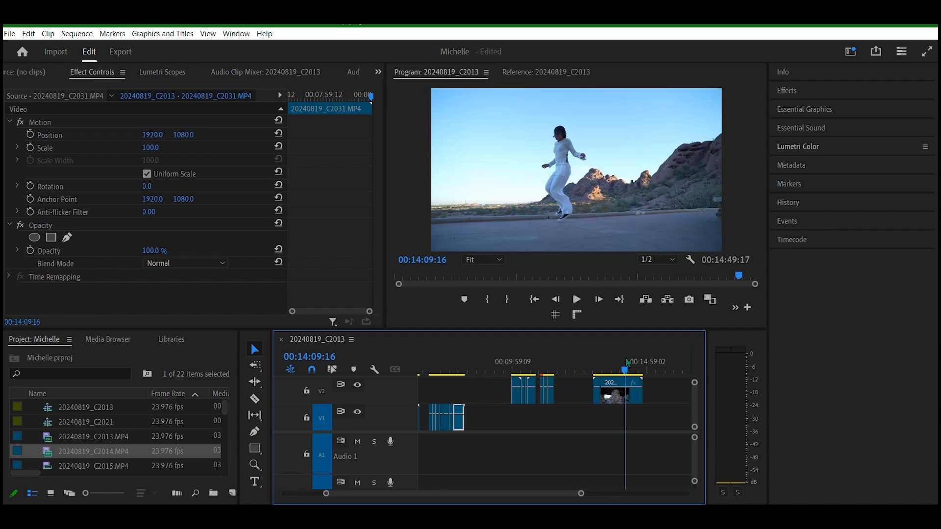
{"action": "left_click_drag", "start_coordinate": [581, 494], "coordinate": [612, 457]}
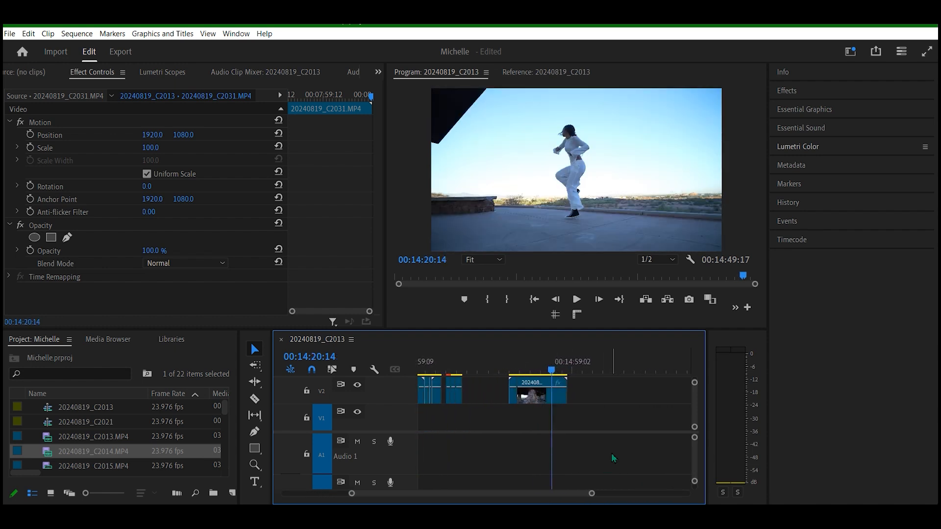
Step: Find the C2016 butte clip near 00:11:11 and move it along V2 to about 00:08:29
{"action": "left_click_drag", "start_coordinate": [517, 371], "coordinate": [451, 367]}
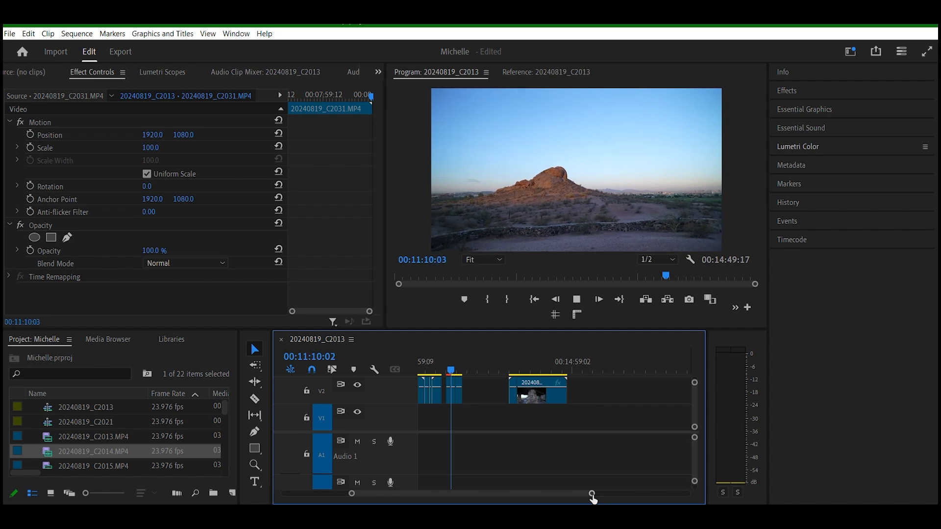
{"action": "left_click_drag", "start_coordinate": [592, 494], "coordinate": [571, 493]}
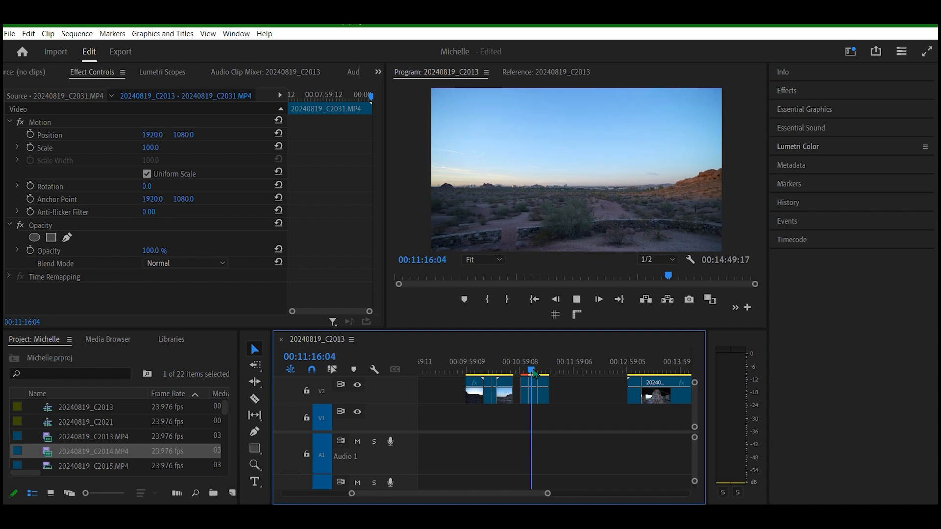
{"action": "left_click", "coordinate": [533, 372]}
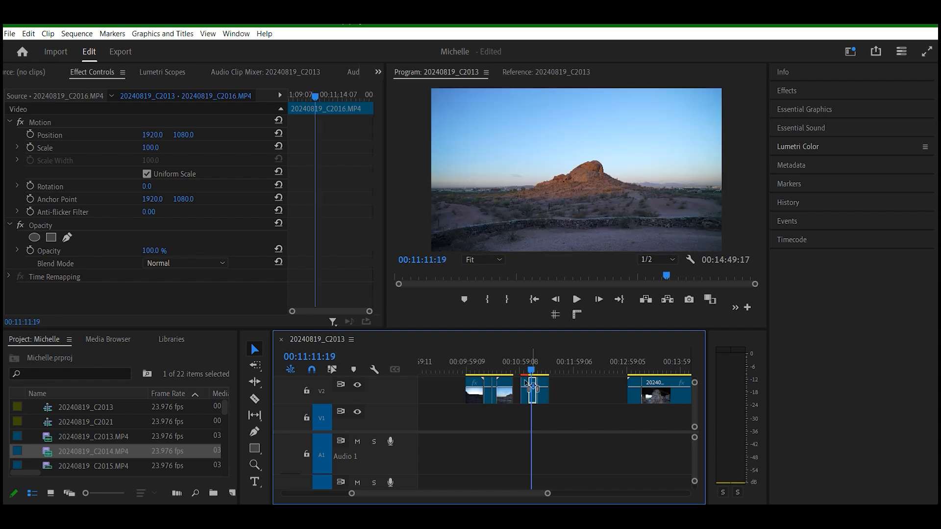
{"action": "left_click_drag", "start_coordinate": [533, 387], "coordinate": [440, 388]}
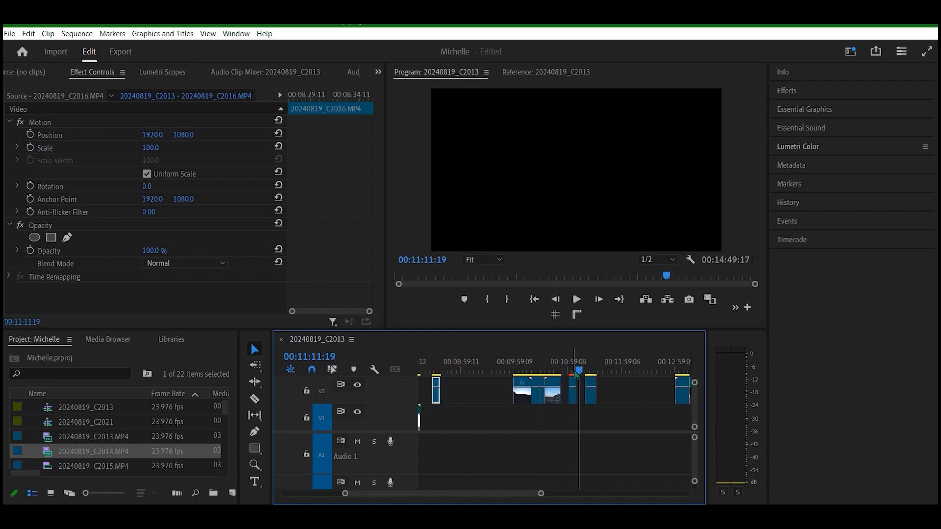
Step: Review the V2 landscape clips from 00:10:19:15 at full screen and delete the C2015 clip around 00:10:46
{"action": "left_click_drag", "start_coordinate": [577, 374], "coordinate": [533, 371]}
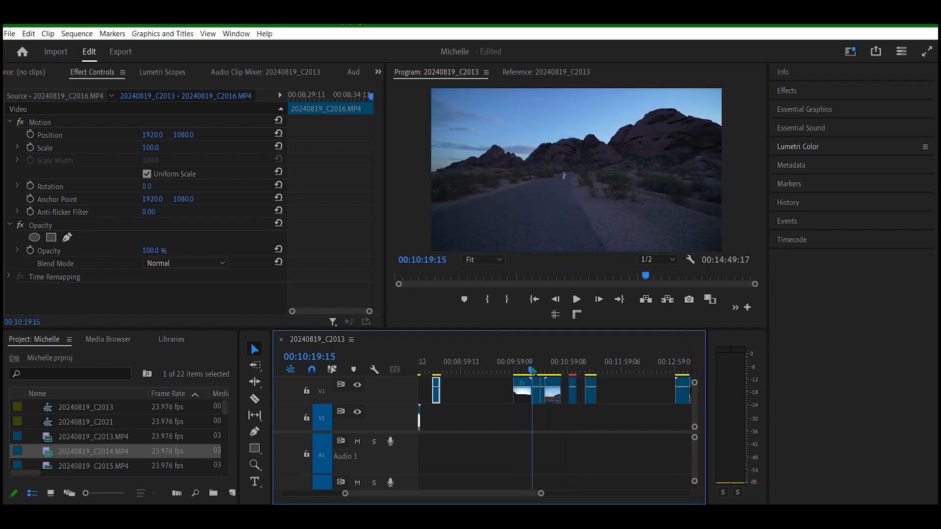
{"action": "key", "text": "space"}
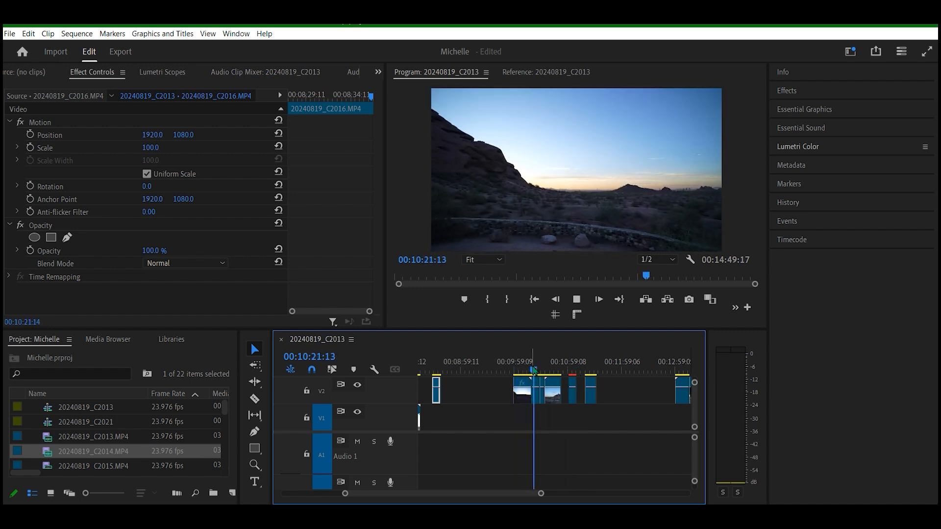
{"action": "key", "text": "ctrl+grave"}
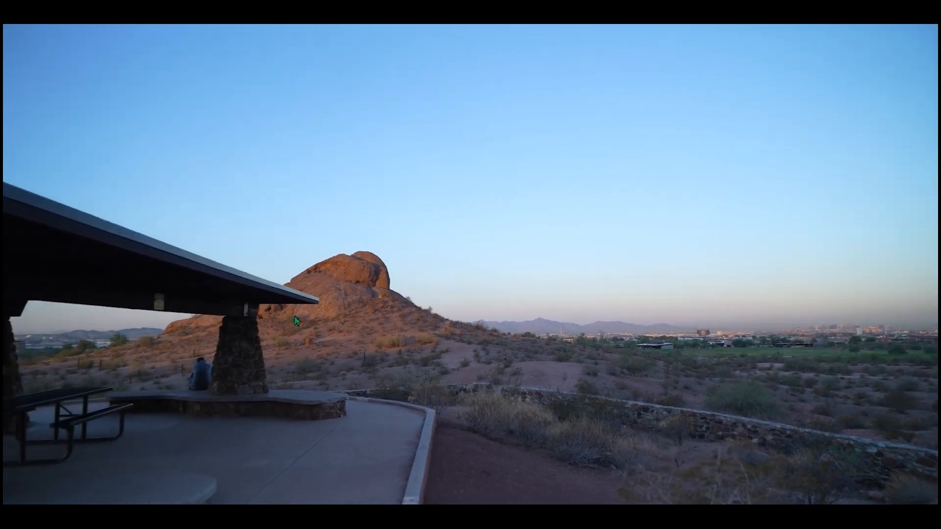
{"action": "key", "text": "Escape"}
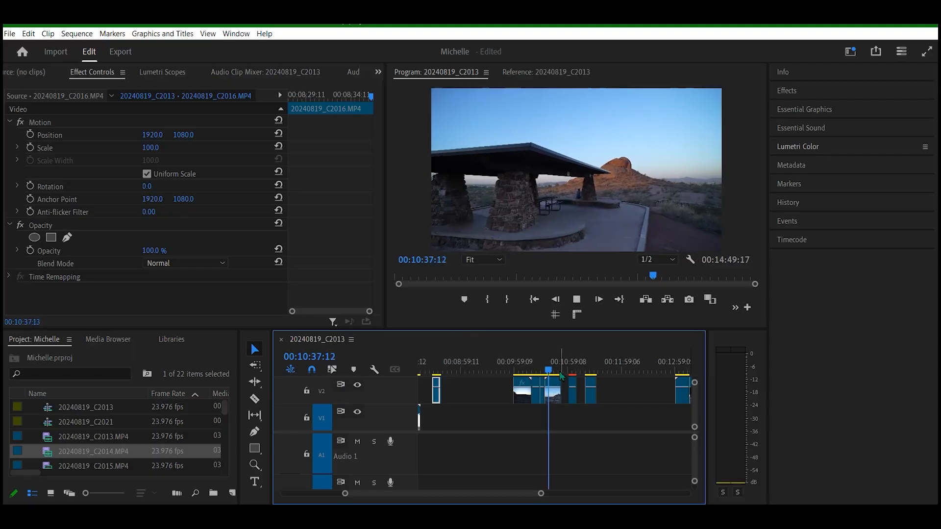
{"action": "key", "text": "ctrl+grave"}
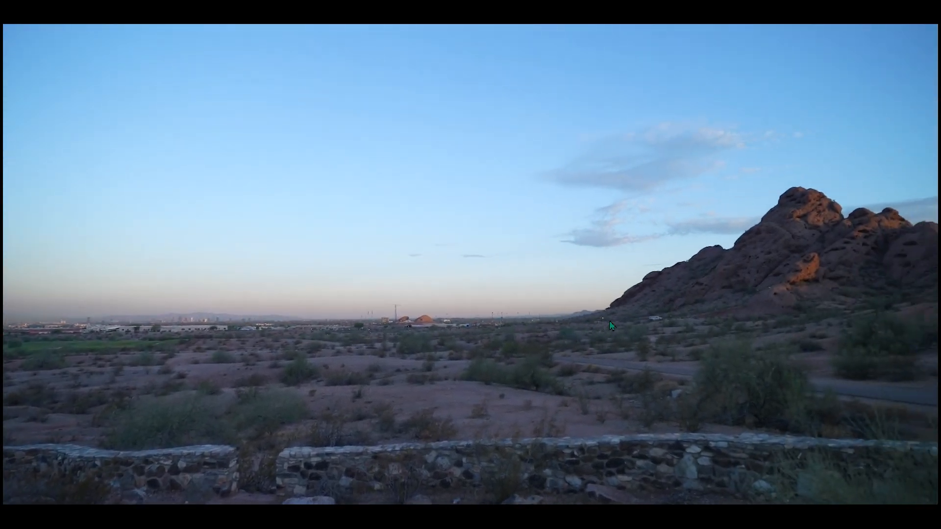
{"action": "key", "text": "Escape"}
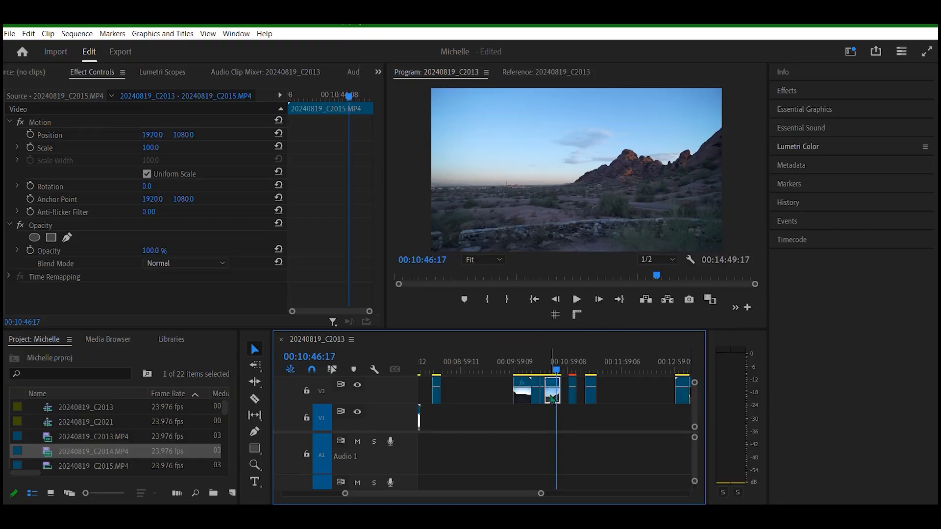
{"action": "key", "text": "Delete"}
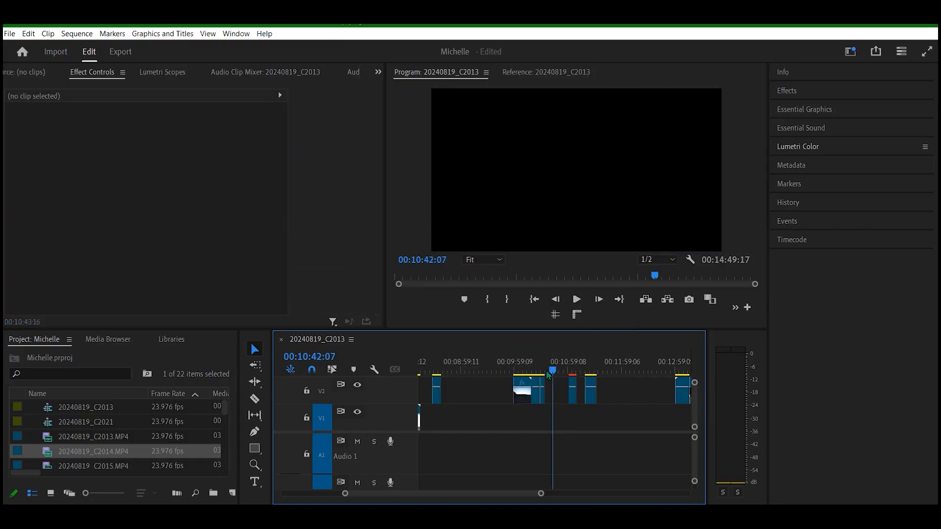
Step: Play the moved C2016 butte clip near 00:08:30 and check the C2029 dancer clip around 00:05:03
{"action": "left_click_drag", "start_coordinate": [427, 380], "coordinate": [628, 388]}
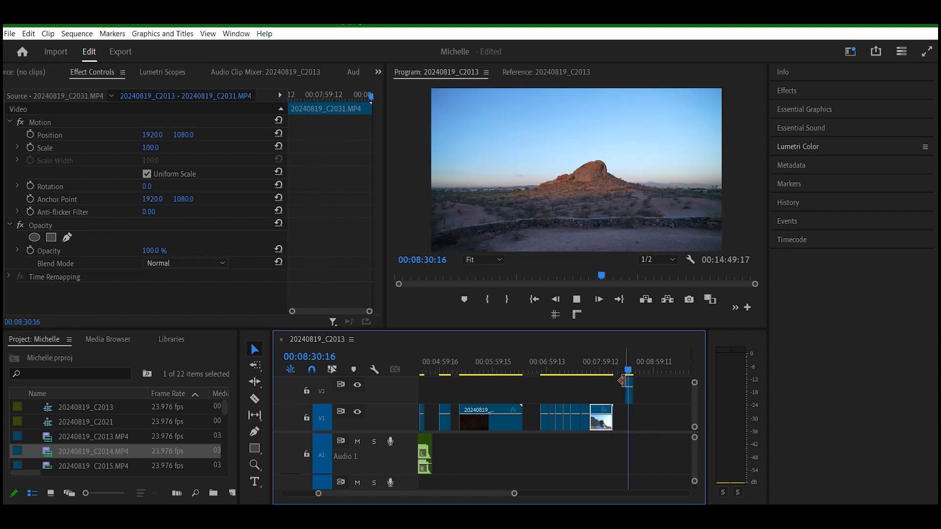
{"action": "mouse_move", "coordinate": [633, 375]}
{"action": "left_mouse_down"}
{"action": "mouse_move", "coordinate": [424, 380]}
{"action": "mouse_move", "coordinate": [442, 380]}
{"action": "left_mouse_up"}
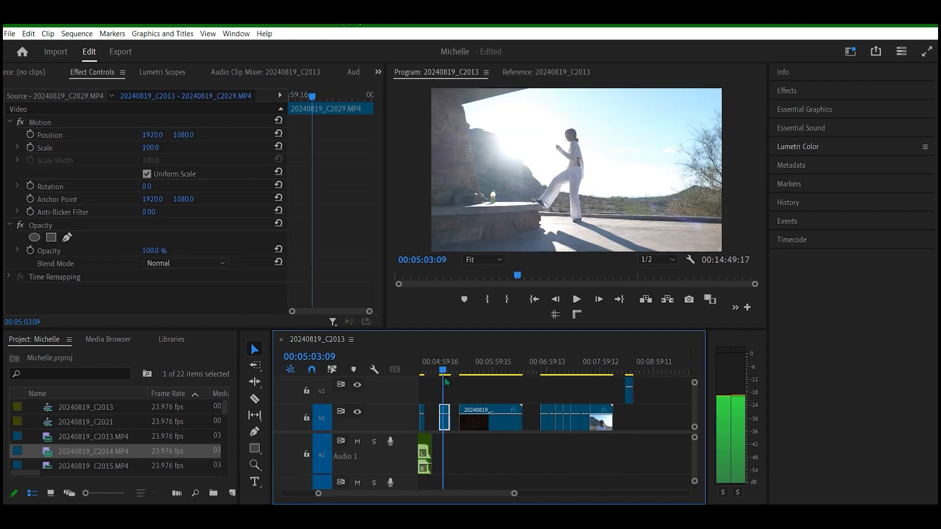
{"action": "left_click_drag", "start_coordinate": [482, 498], "coordinate": [505, 473]}
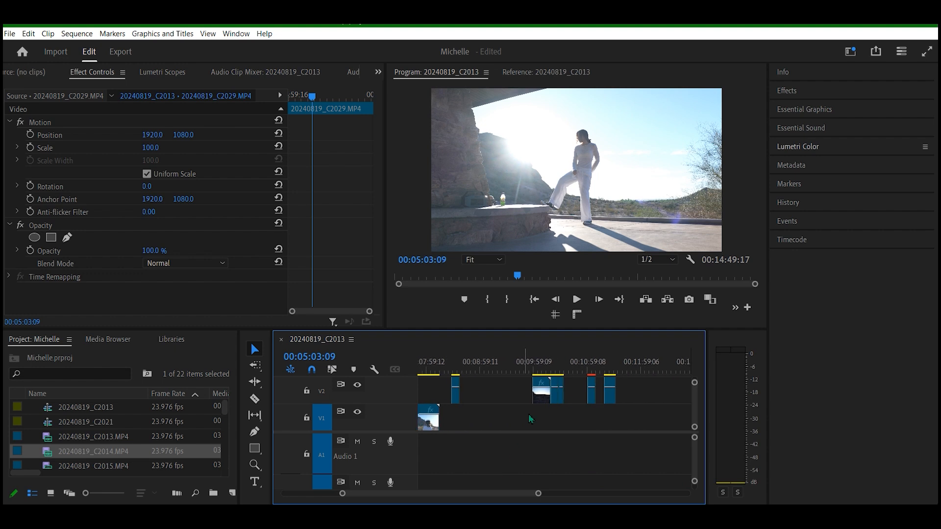
Step: Play the dusk landscape clips on V2 from about 00:09:58:19 to 00:10:29, checking part of them at full screen
{"action": "left_click", "coordinate": [532, 371]}
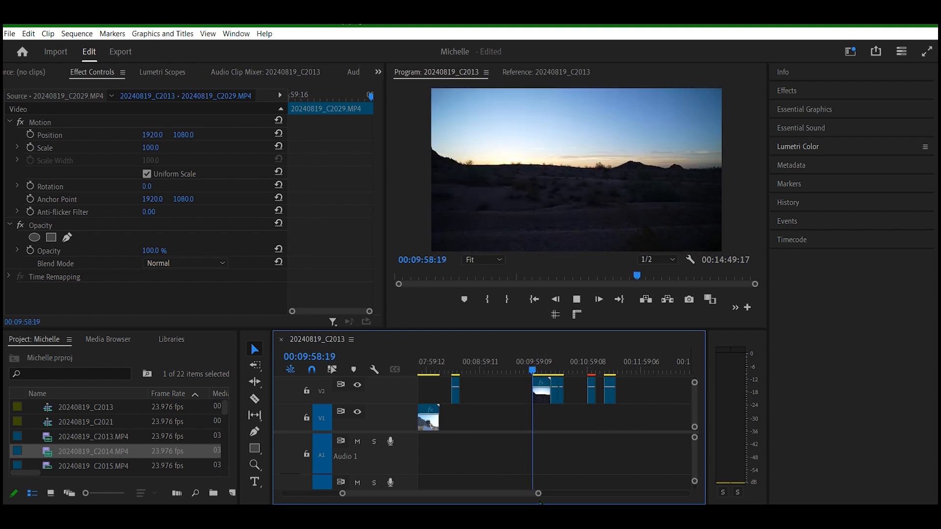
{"action": "left_click_drag", "start_coordinate": [539, 496], "coordinate": [707, 494]}
{"action": "mouse_move", "coordinate": [652, 490]}
{"action": "left_mouse_down"}
{"action": "mouse_move", "coordinate": [782, 488]}
{"action": "mouse_move", "coordinate": [651, 491]}
{"action": "left_mouse_up"}
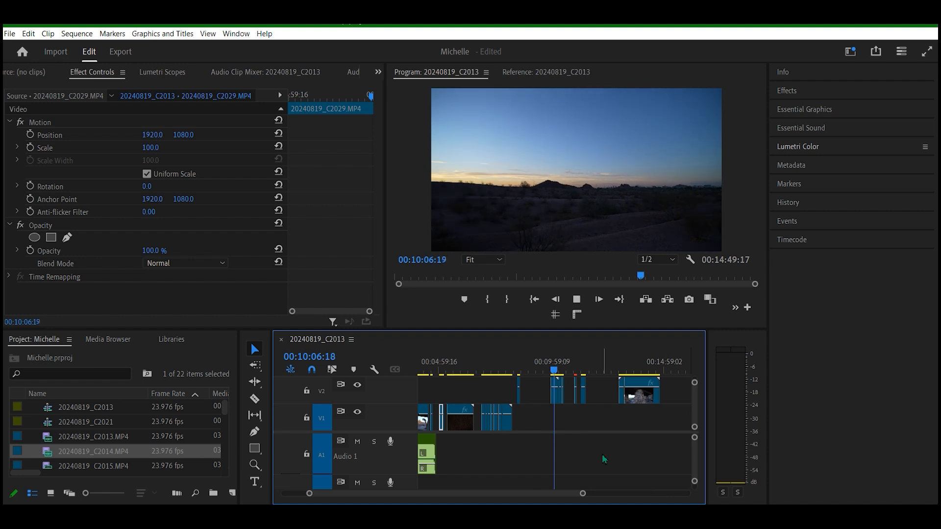
{"action": "key", "text": "space"}
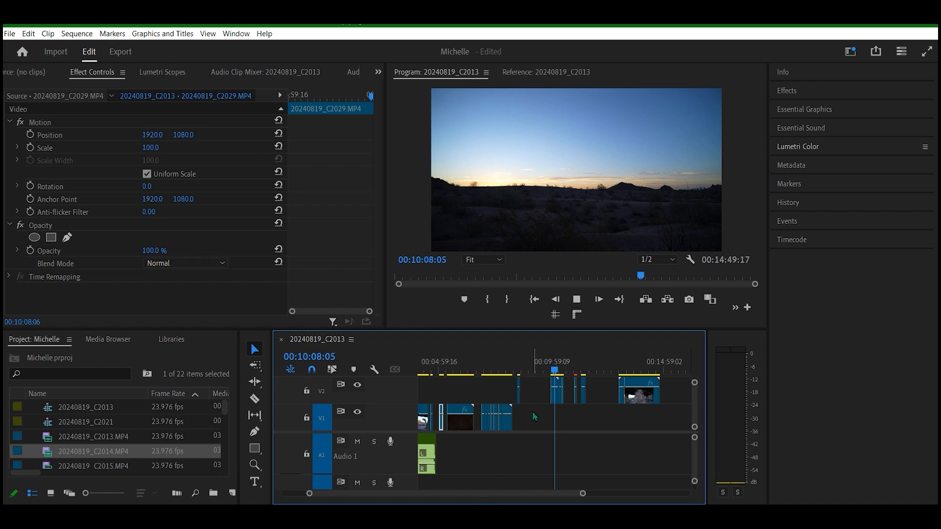
{"action": "key", "text": "space"}
{"action": "left_click_drag", "start_coordinate": [582, 493], "coordinate": [538, 494]}
{"action": "key", "text": "space"}
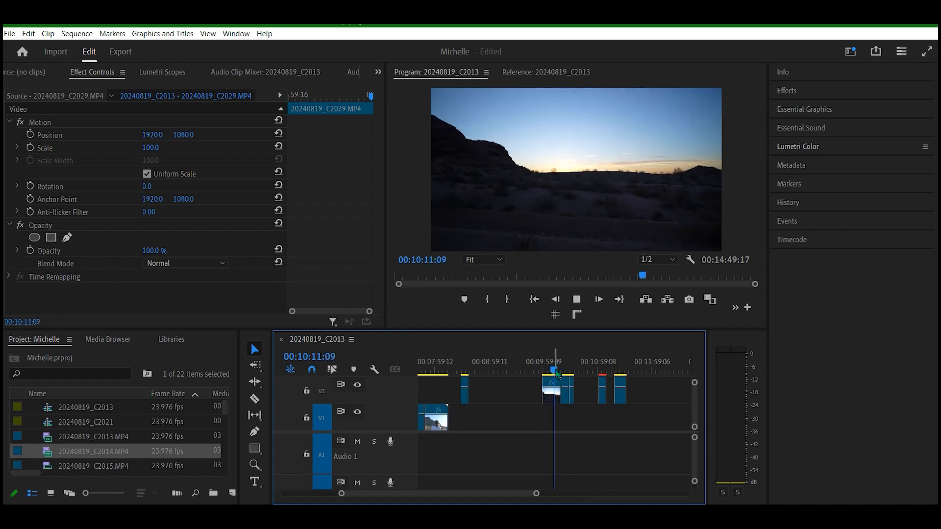
{"action": "key", "text": "space"}
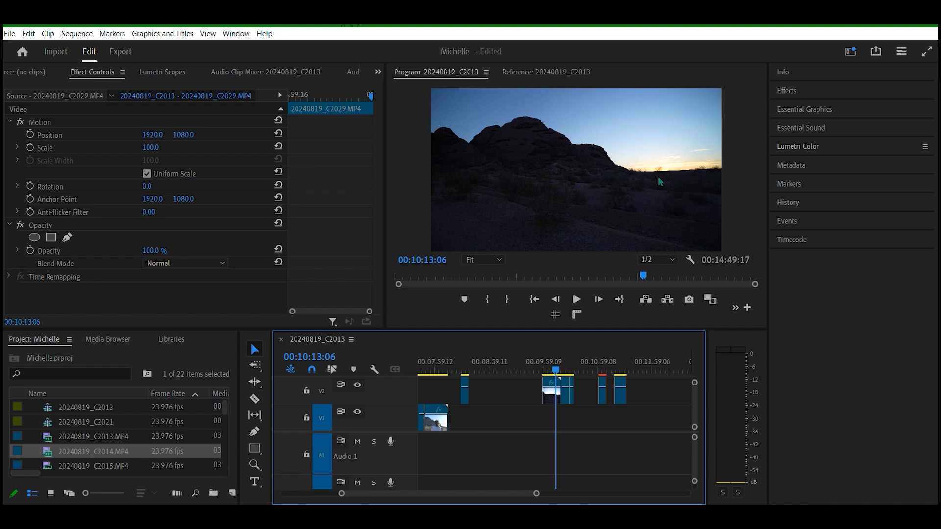
{"action": "key", "text": "space"}
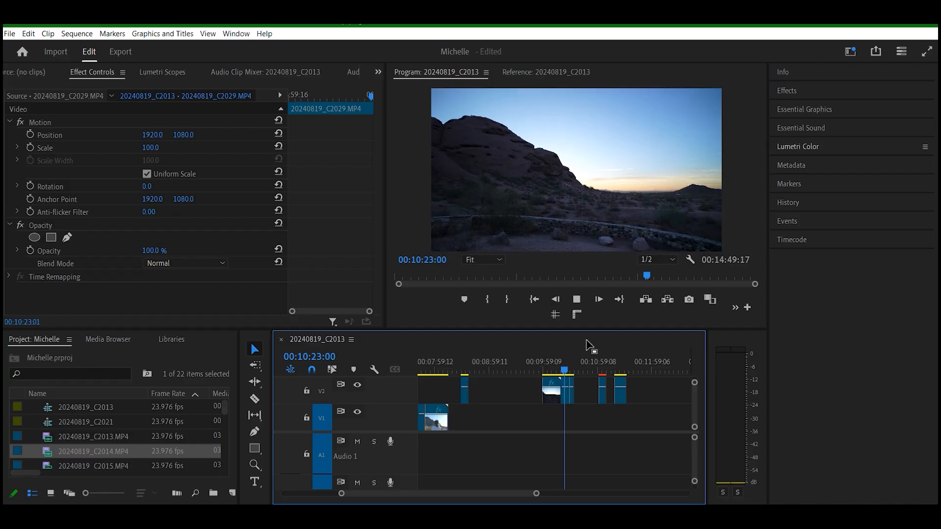
{"action": "key", "text": "ctrl+grave"}
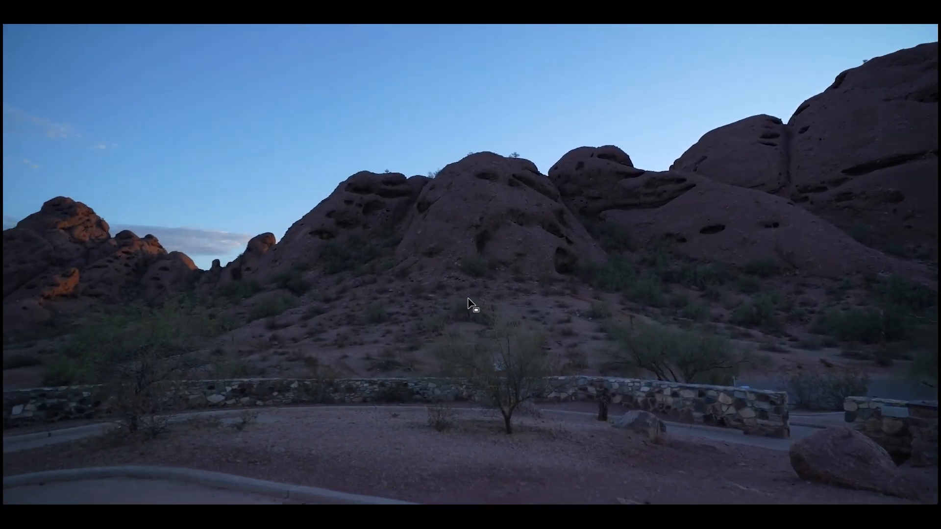
{"action": "key", "text": "ctrl+grave"}
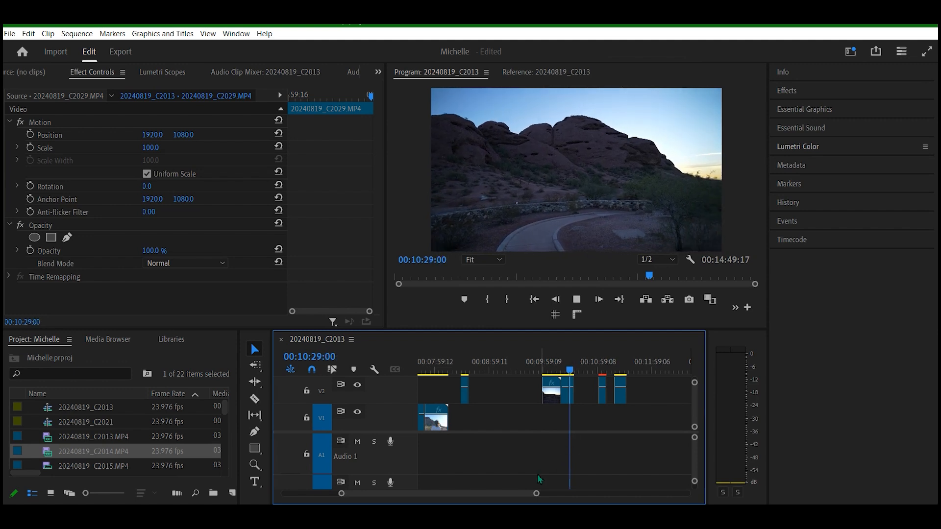
Step: Delete the two landscape clips on V2 between about 00:10:19 and 00:10:33, reviewing the second one at full screen
{"action": "left_click_drag", "start_coordinate": [536, 494], "coordinate": [495, 489]}
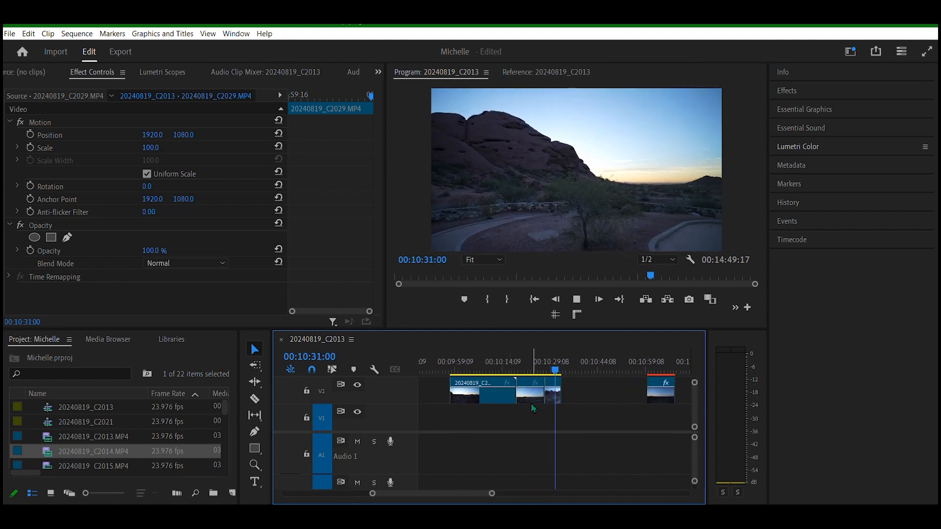
{"action": "key", "text": "Delete"}
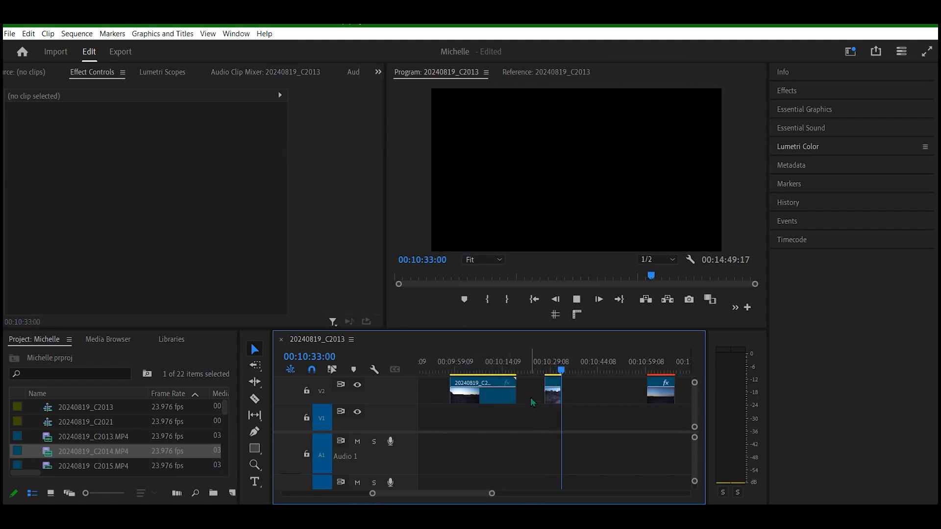
{"action": "left_click_drag", "start_coordinate": [560, 375], "coordinate": [544, 374]}
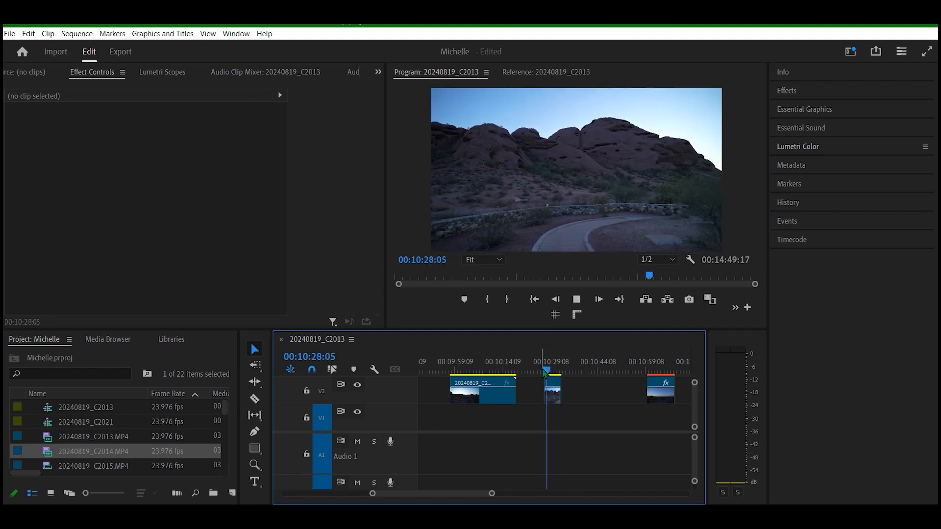
{"action": "key", "text": "ctrl+grave"}
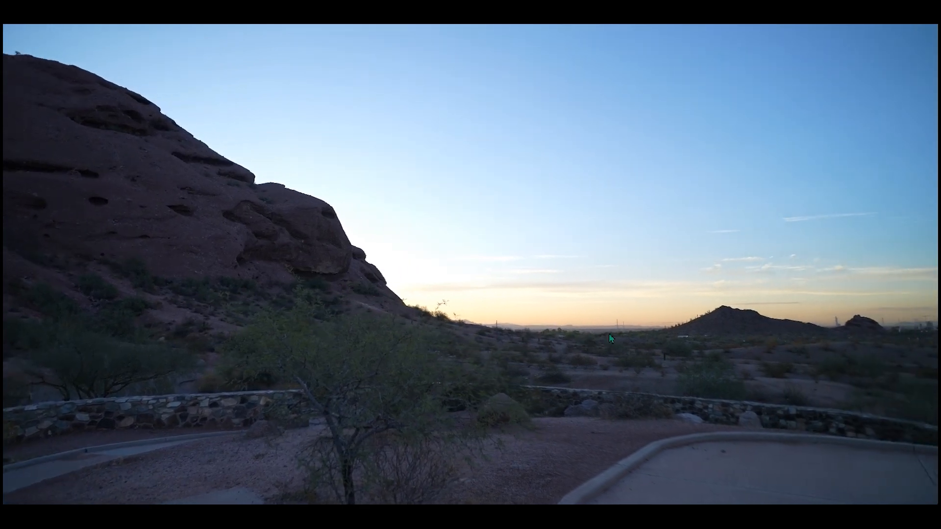
{"action": "key", "text": "ctrl+grave"}
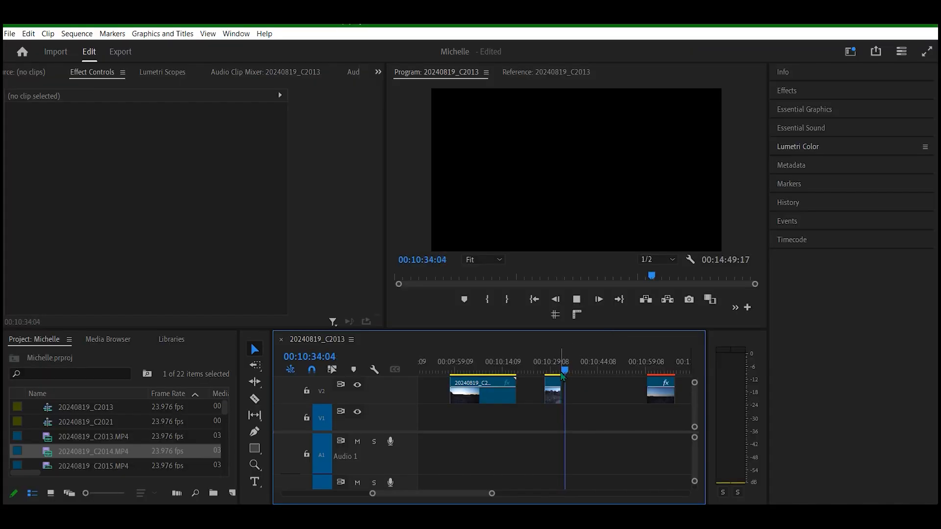
{"action": "left_click_drag", "start_coordinate": [563, 375], "coordinate": [559, 376]}
{"action": "left_click", "coordinate": [552, 388]}
{"action": "key", "text": "Delete"}
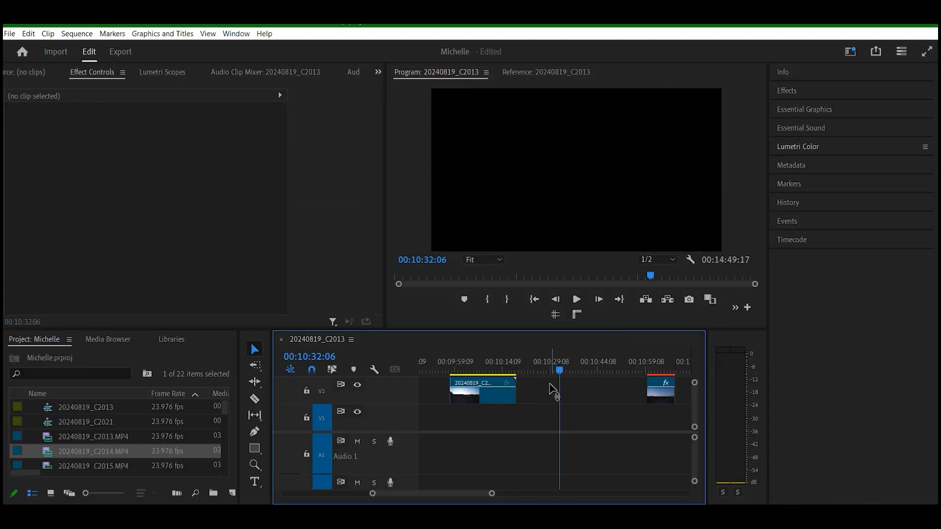
Step: Ripple delete the gap after the first dusk landscape clip on V2 and play the closed-up C2013 clip at full screen
{"action": "right_click", "coordinate": [583, 389]}
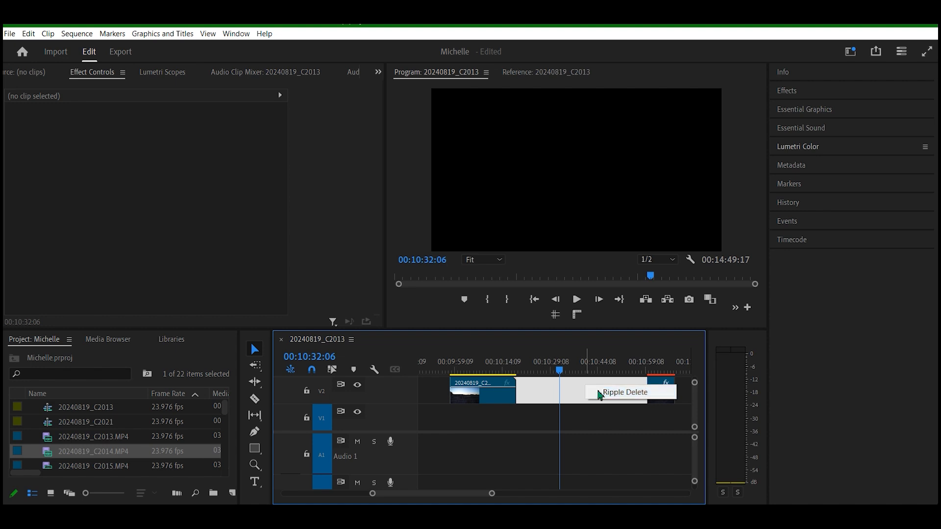
{"action": "left_click", "coordinate": [599, 392]}
{"action": "key", "text": "space"}
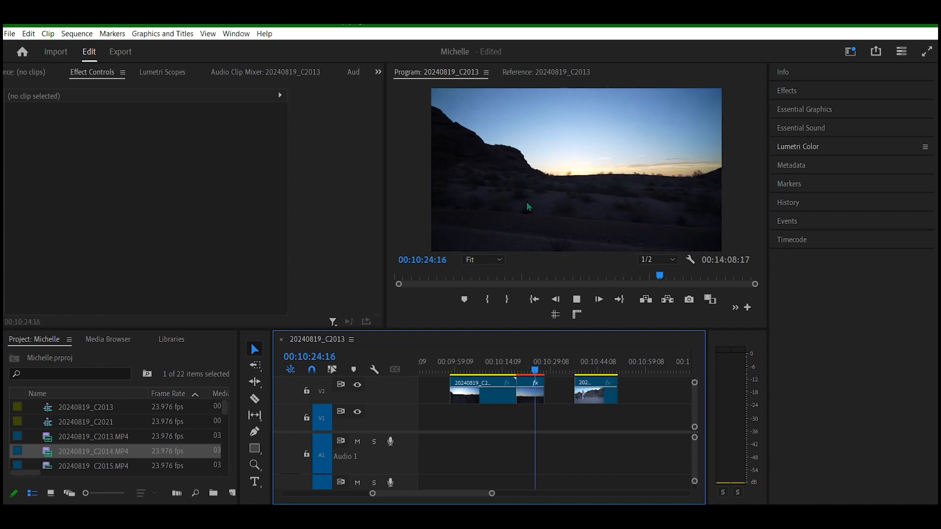
{"action": "key", "text": "ctrl+grave"}
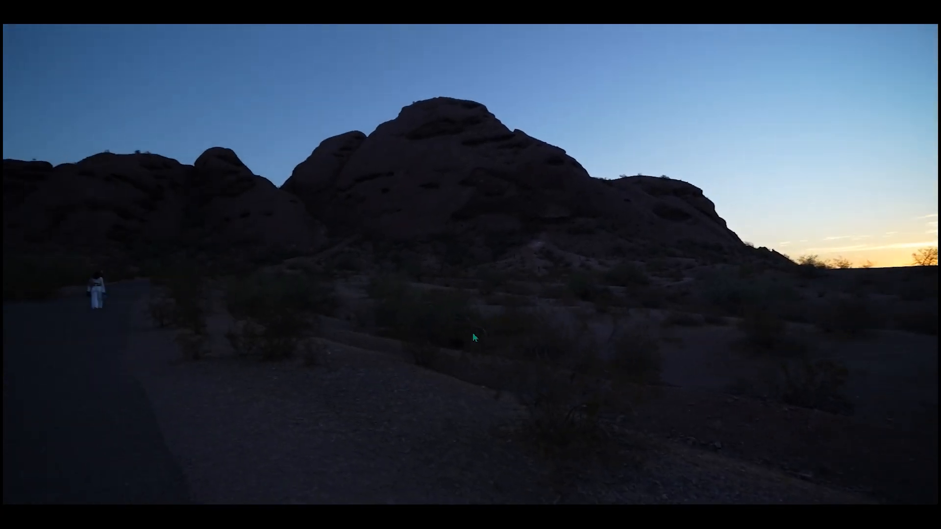
{"action": "key", "text": "ctrl+grave"}
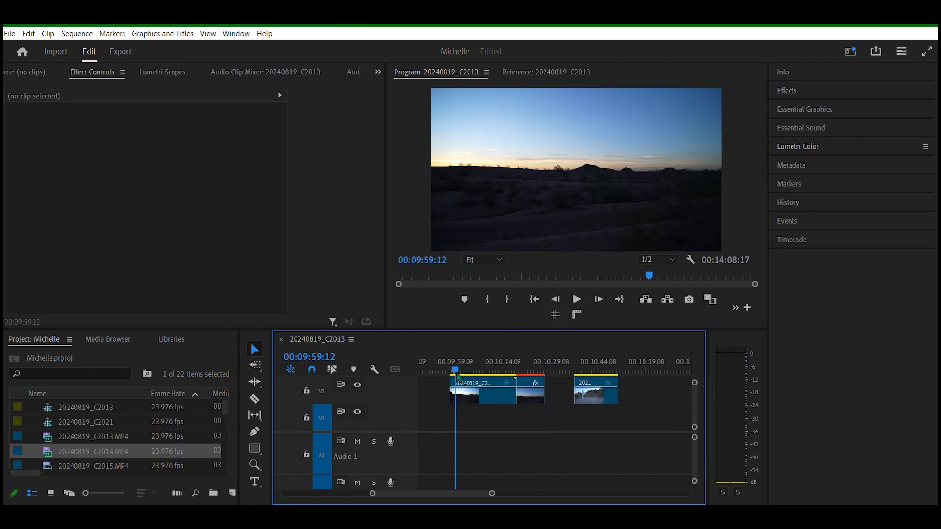
Step: Play the dusk clips on V2 from 00:09:59:12 at full screen and delete the first, longer one
{"action": "key", "text": "space"}
{"action": "key", "text": "ctrl+grave"}
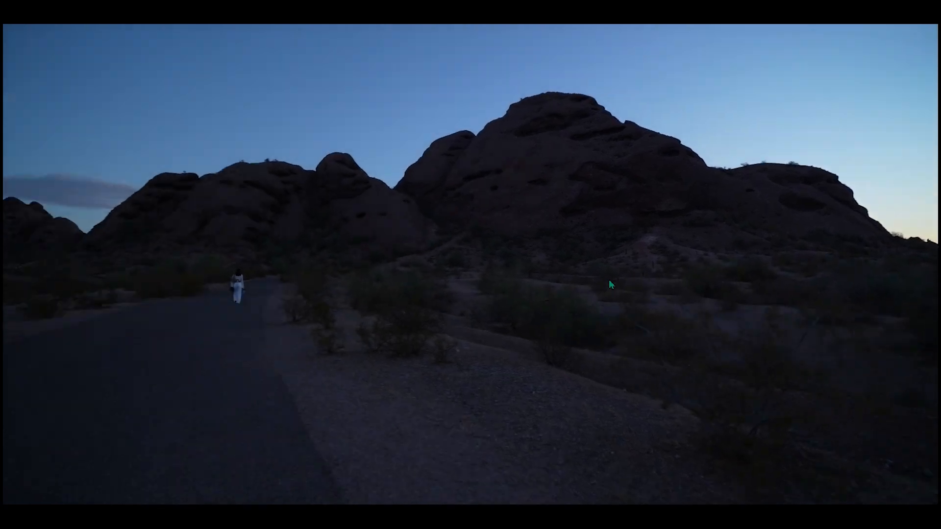
{"action": "key", "text": "Escape"}
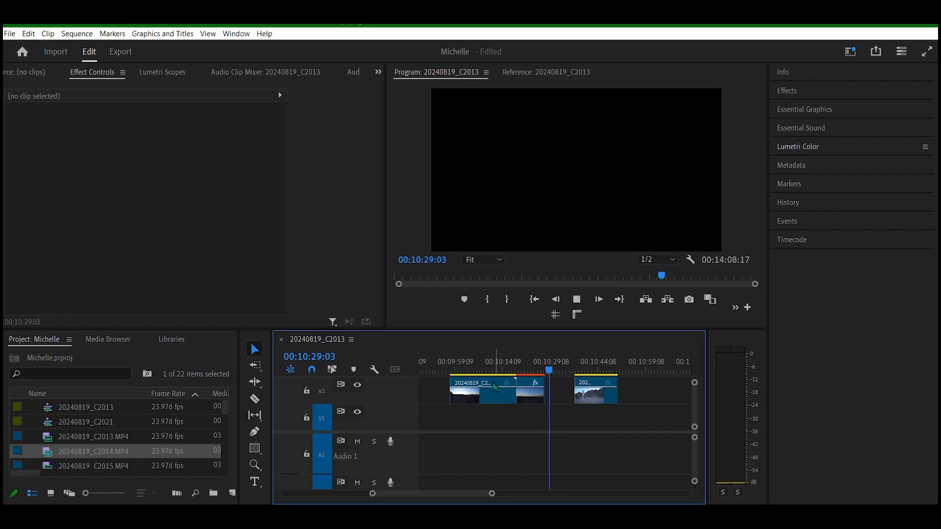
{"action": "left_click", "coordinate": [477, 397]}
{"action": "key", "text": "Delete"}
Step: Lower the opacity of the C2013 clip on V2 to 0% and raise it back to 100%
{"action": "left_click_drag", "start_coordinate": [554, 375], "coordinate": [508, 376]}
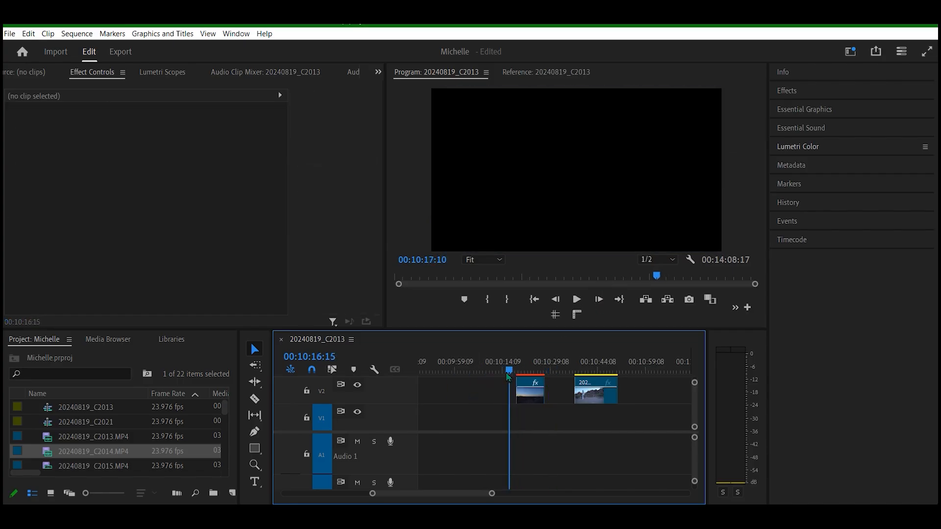
{"action": "left_click", "coordinate": [530, 392]}
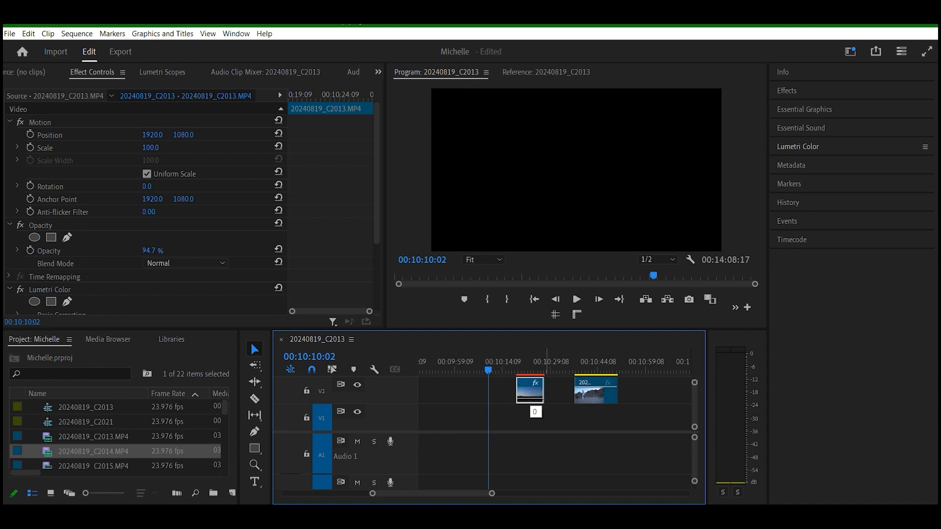
{"action": "left_click_drag", "start_coordinate": [490, 371], "coordinate": [527, 375]}
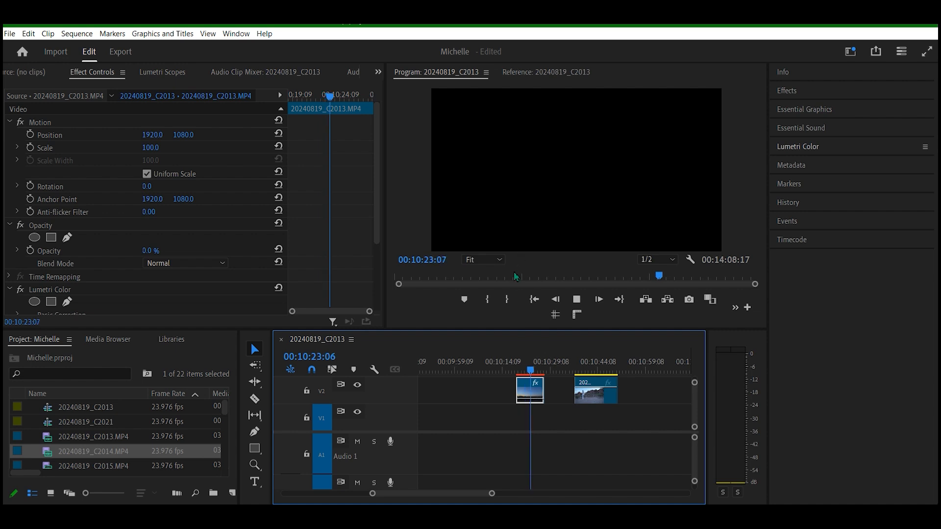
{"action": "mouse_move", "coordinate": [529, 394]}
{"action": "left_mouse_down"}
{"action": "mouse_move", "coordinate": [539, 387]}
{"action": "mouse_move", "coordinate": [527, 403]}
{"action": "mouse_move", "coordinate": [531, 395]}
{"action": "mouse_move", "coordinate": [536, 408]}
{"action": "left_mouse_up"}
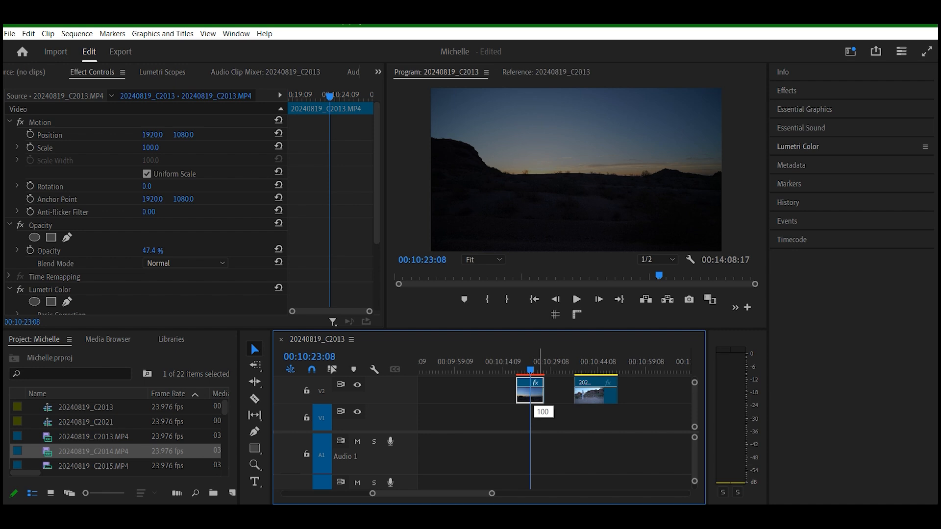
{"action": "left_click_drag", "start_coordinate": [532, 405], "coordinate": [529, 379]}
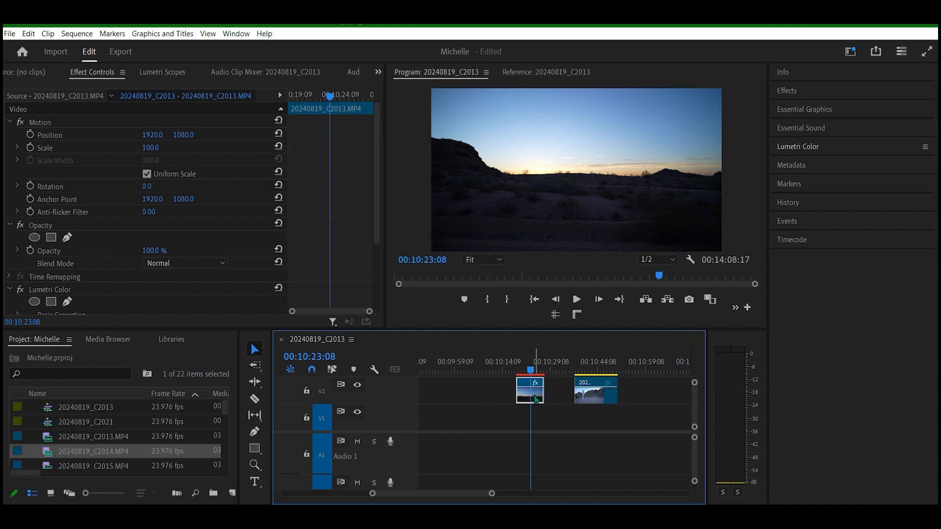
Step: Move the C2013 dusk clip from V2 down to V1 at about 00:09:04
{"action": "left_click_drag", "start_coordinate": [537, 399], "coordinate": [479, 447]}
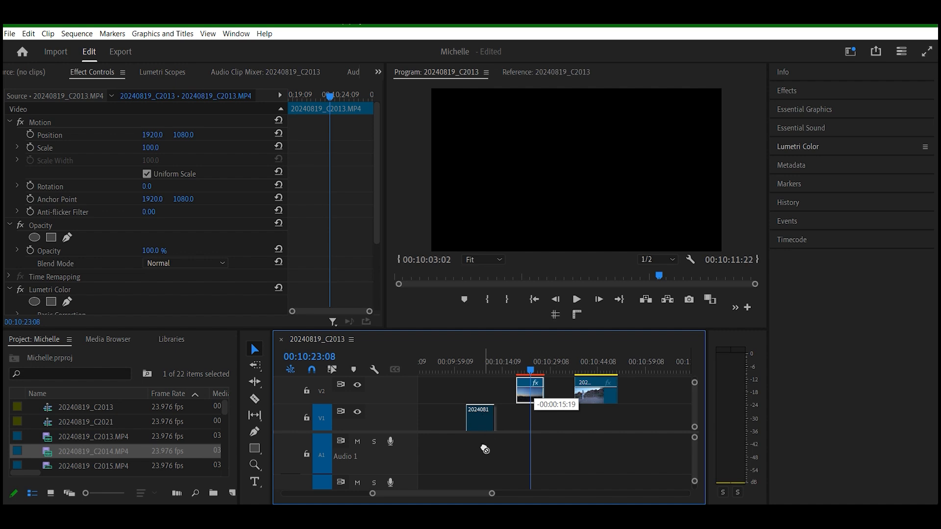
{"action": "left_click_drag", "start_coordinate": [485, 442], "coordinate": [488, 416]}
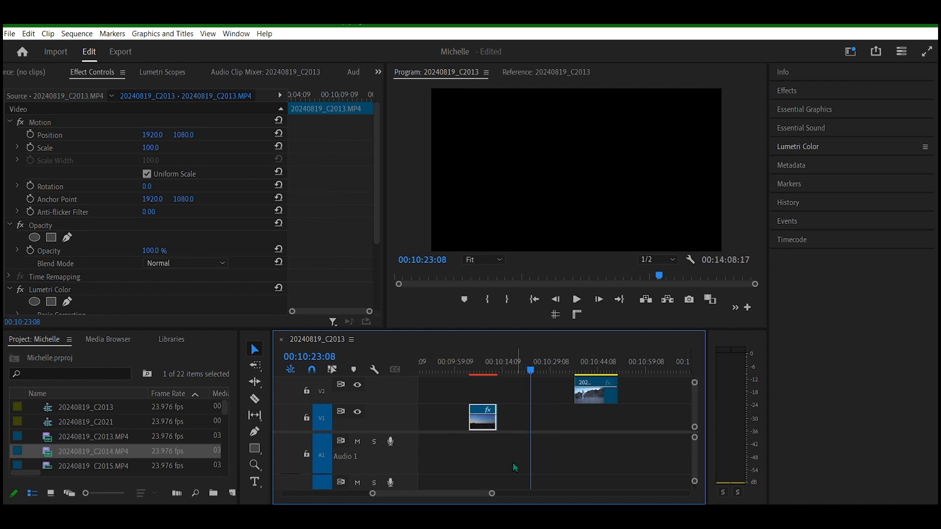
{"action": "left_click_drag", "start_coordinate": [492, 493], "coordinate": [520, 479]}
{"action": "left_click_drag", "start_coordinate": [535, 428], "coordinate": [461, 416]}
Step: Play the C2018 dancer clip around 00:10:40 and move it from V2 to V1 after the C2013 clip
{"action": "left_click", "coordinate": [567, 372]}
{"action": "key", "text": "space"}
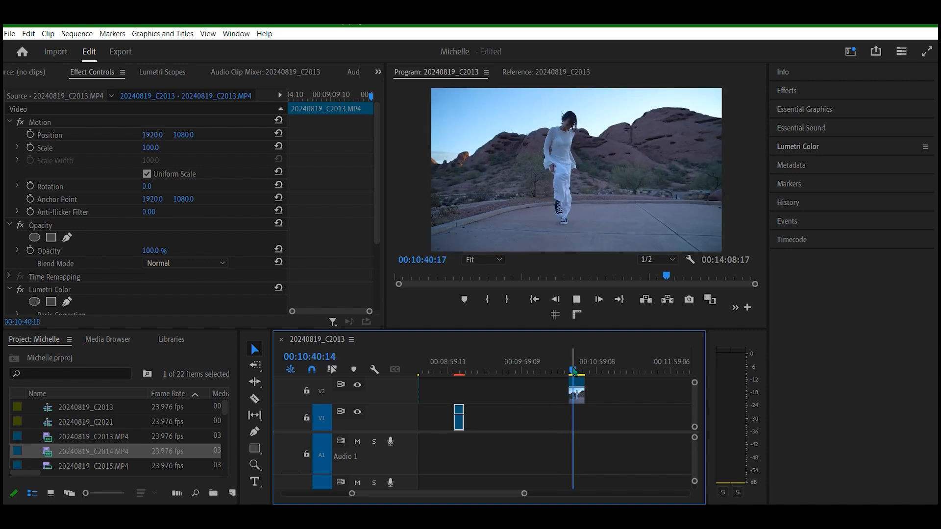
{"action": "left_click_drag", "start_coordinate": [580, 399], "coordinate": [515, 406]}
Step: Play the last dancer clip on V2 from about 00:12:23
{"action": "left_click_drag", "start_coordinate": [524, 495], "coordinate": [591, 494]}
{"action": "left_click_drag", "start_coordinate": [553, 370], "coordinate": [589, 369]}
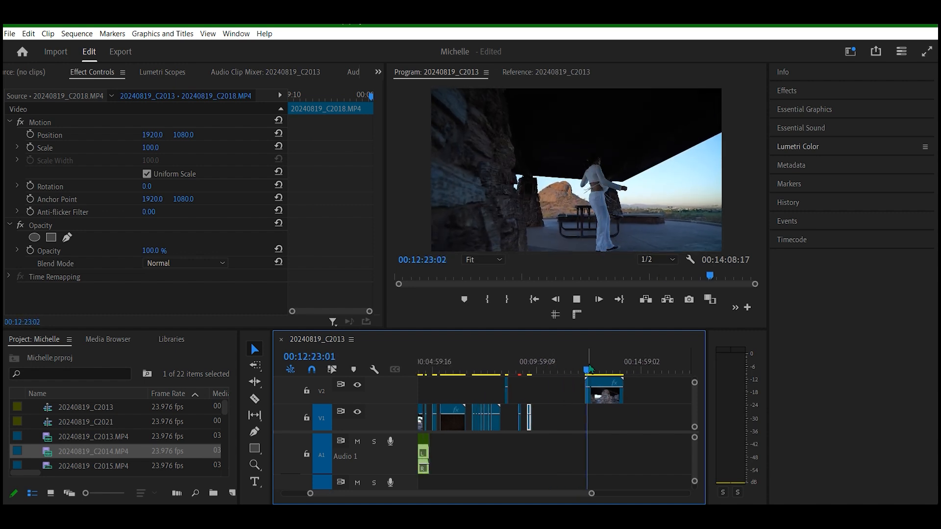